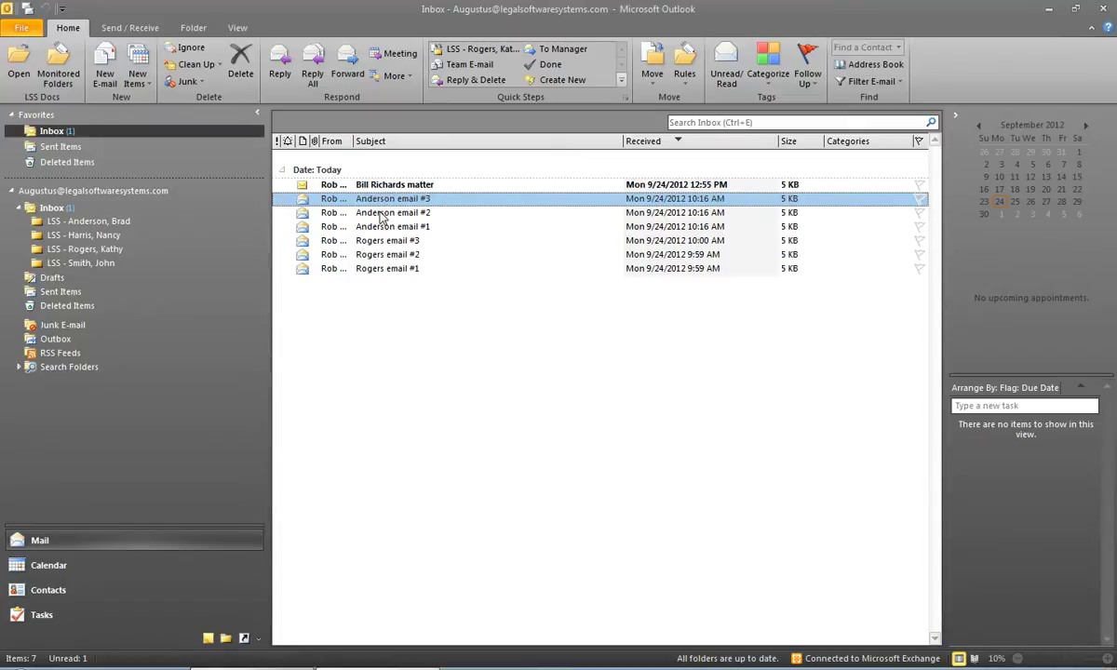
- Select the client's three emails and drag them onto the client's LSS monitored folder
left_click(380, 213)
left_click(380, 227)
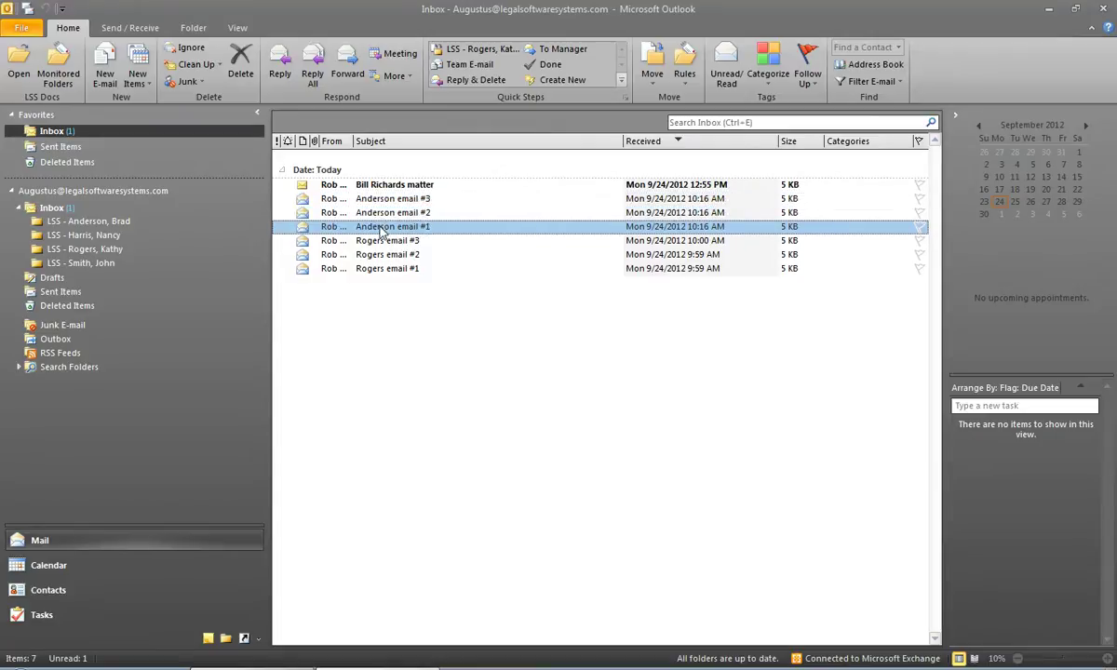
left_click(380, 204)
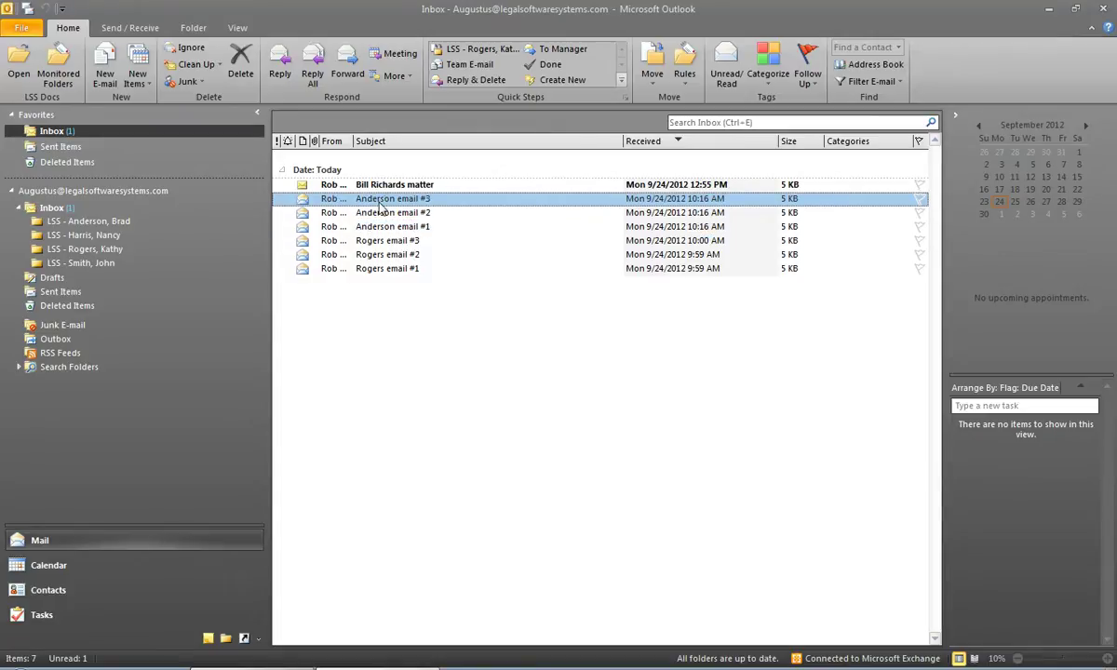
left_click(380, 227, "shift")
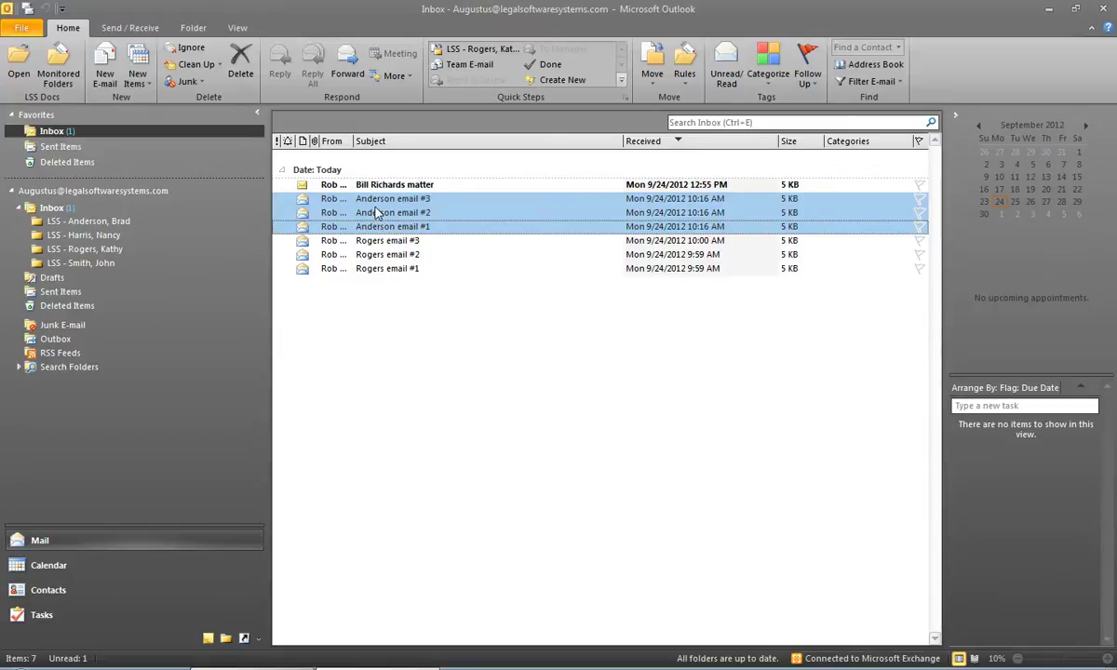
left_click_drag(340, 210, 119, 223)
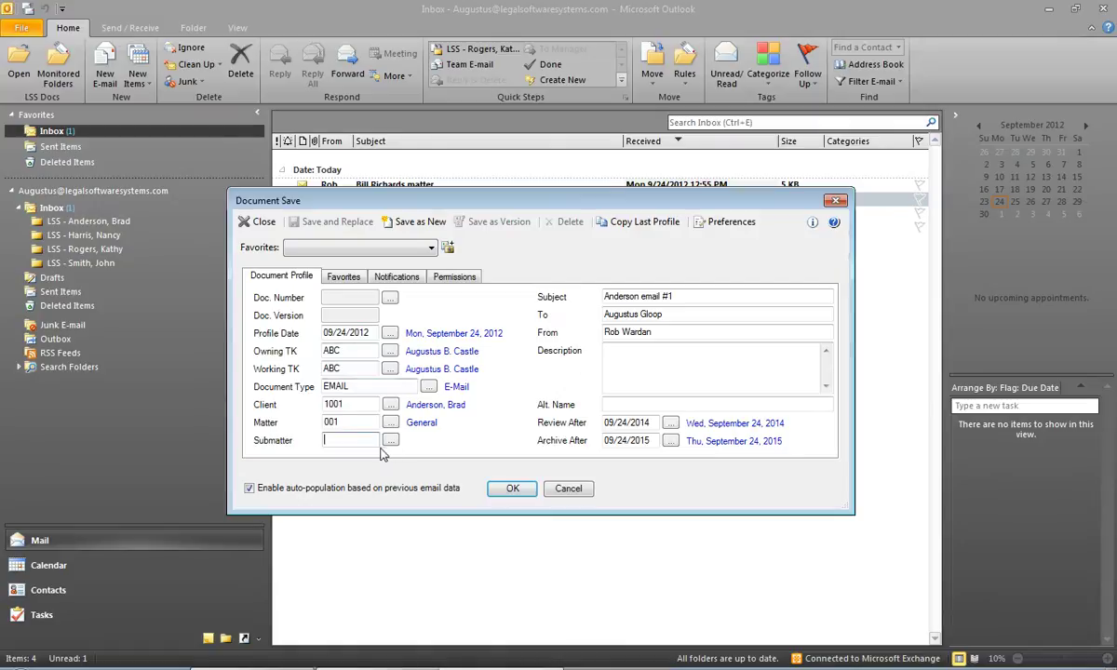
- Confirm client 1001 in the profile and save each email as a new document
left_click(348, 405)
left_click(409, 222)
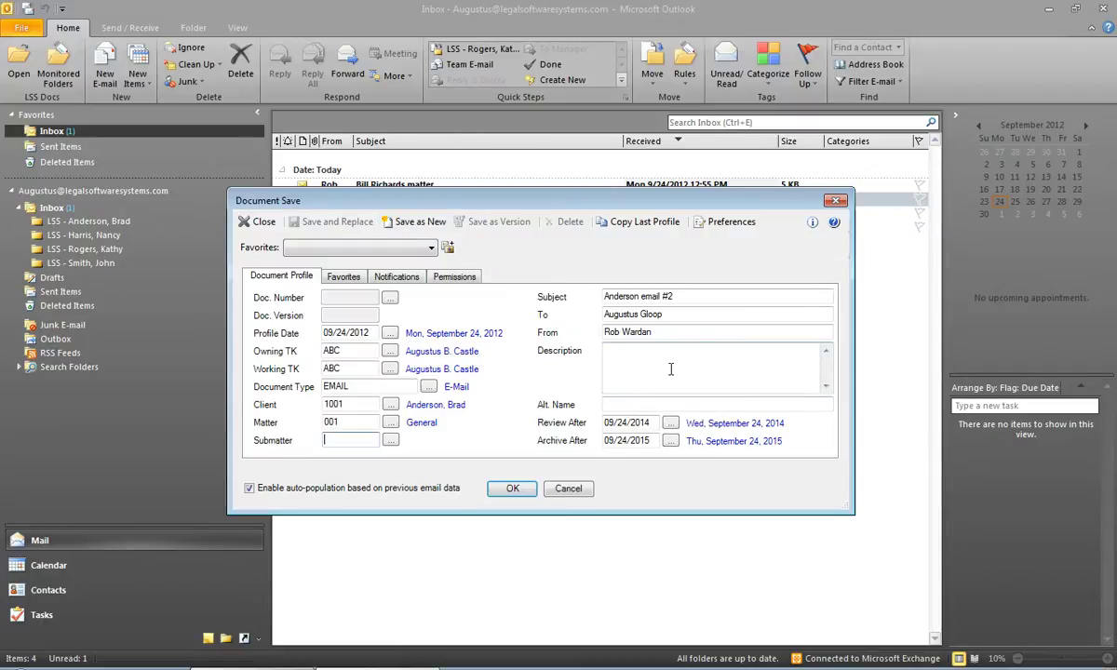
left_click(421, 224)
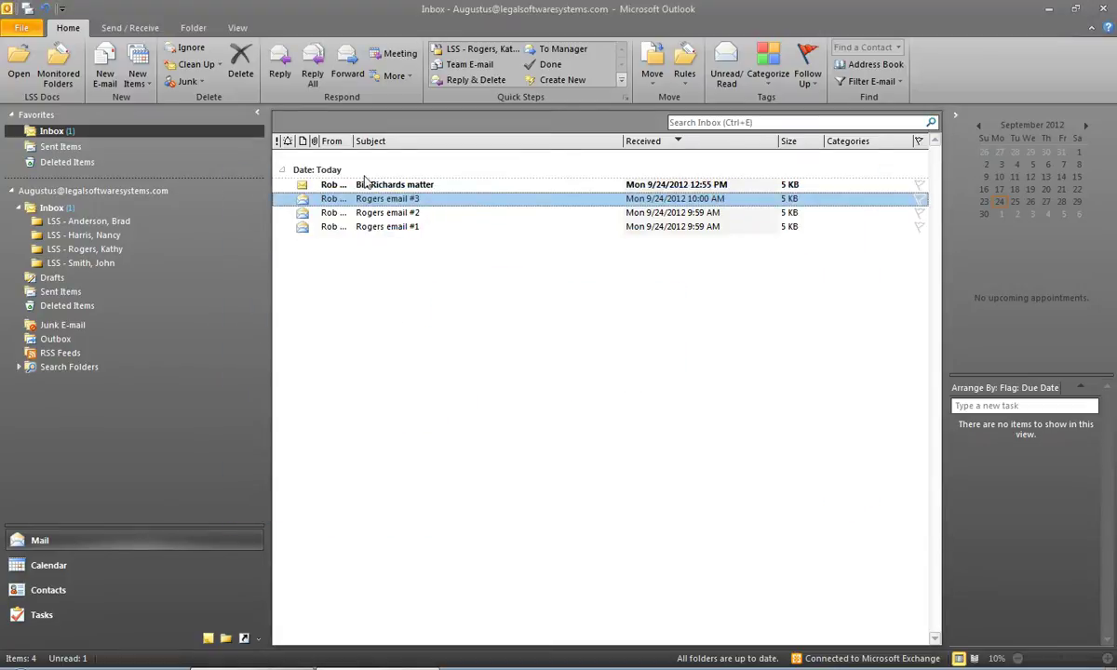
- Drag the next client's three emails into their LSS folder and save them as new documents under client 1003
left_click(382, 227)
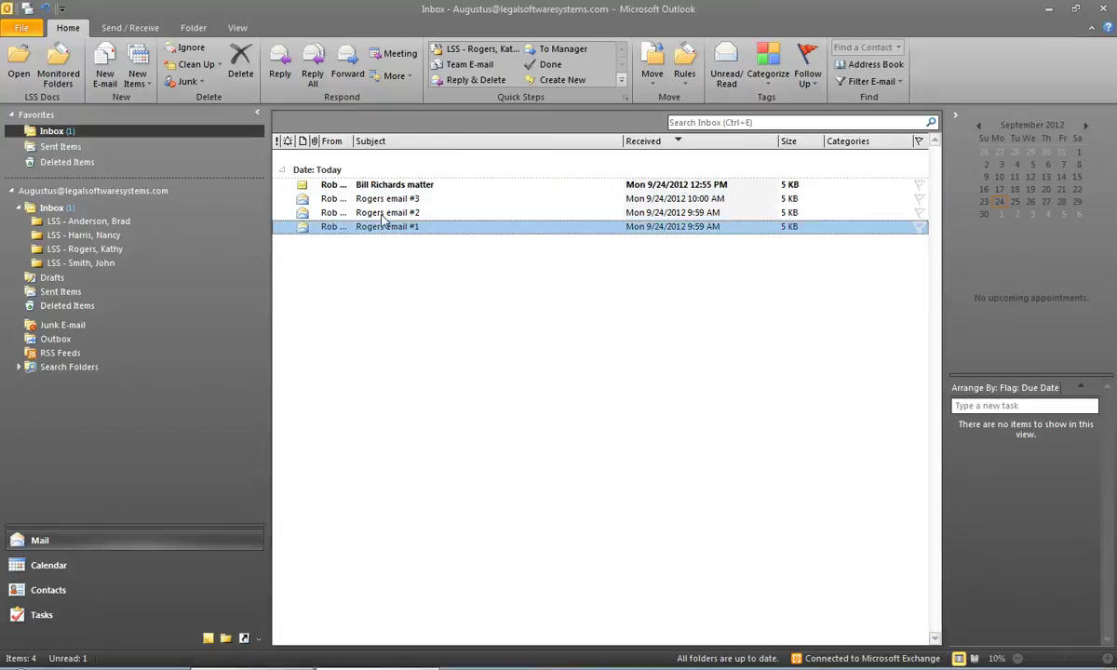
left_click(382, 214, "shift")
left_click(363, 199, "shift")
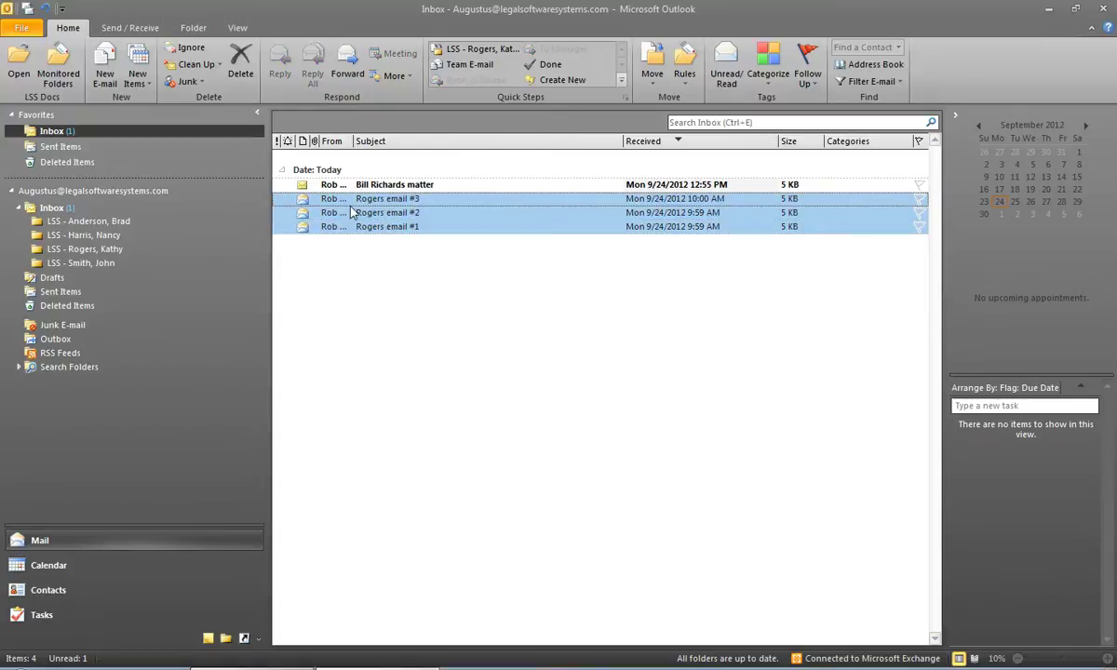
left_click_drag(370, 217, 93, 247)
left_click(410, 227)
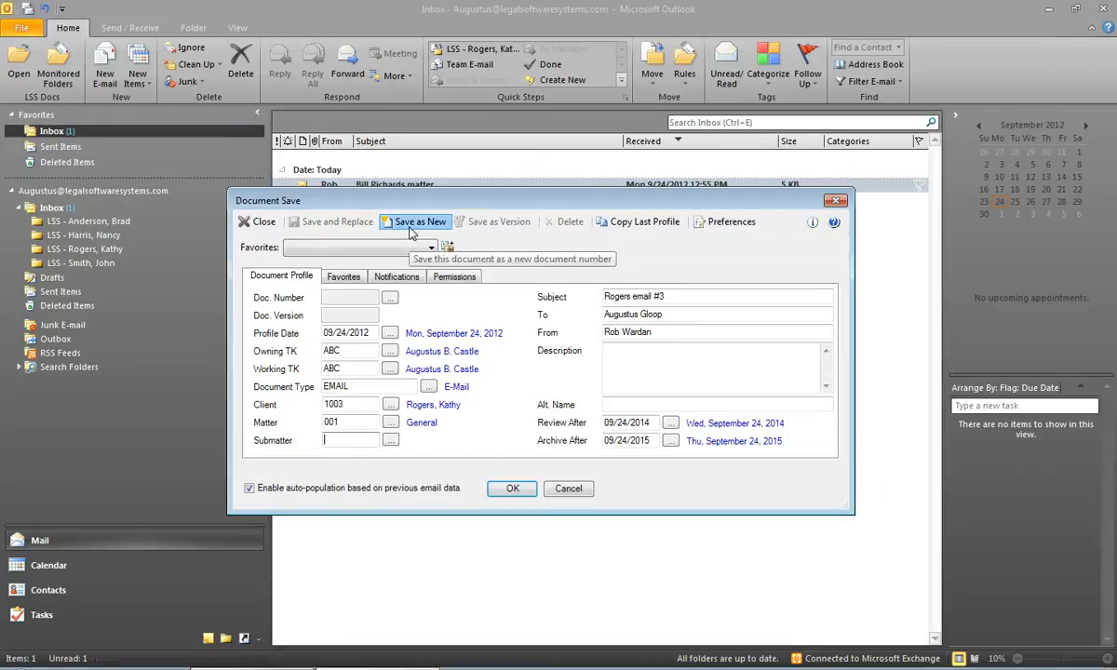
left_click(410, 227)
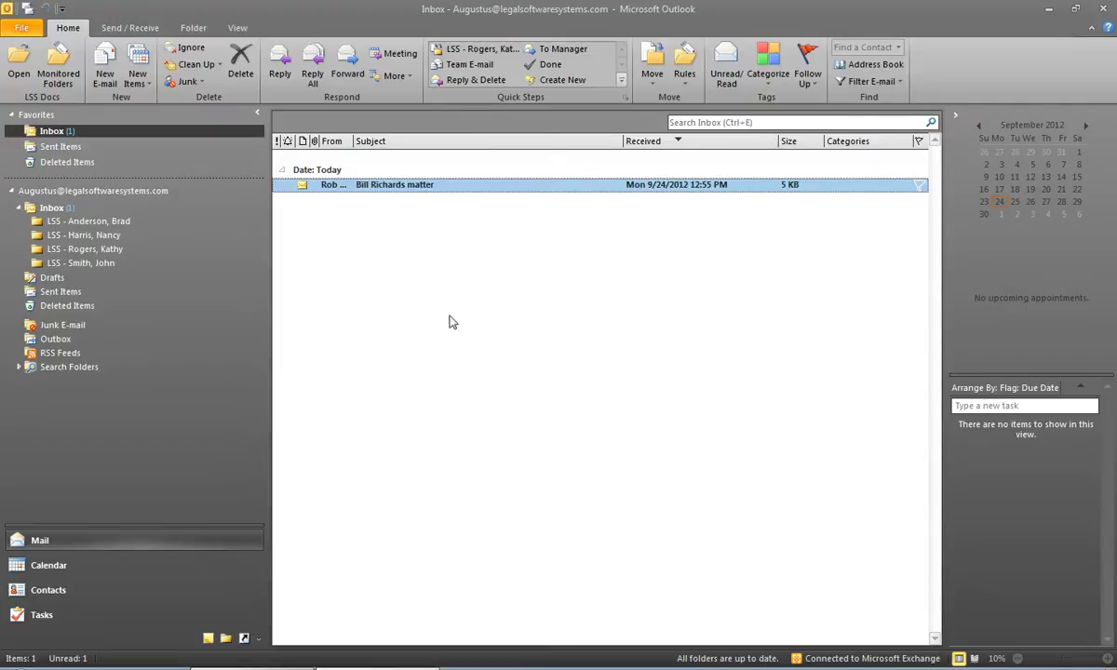
double_click(382, 186)
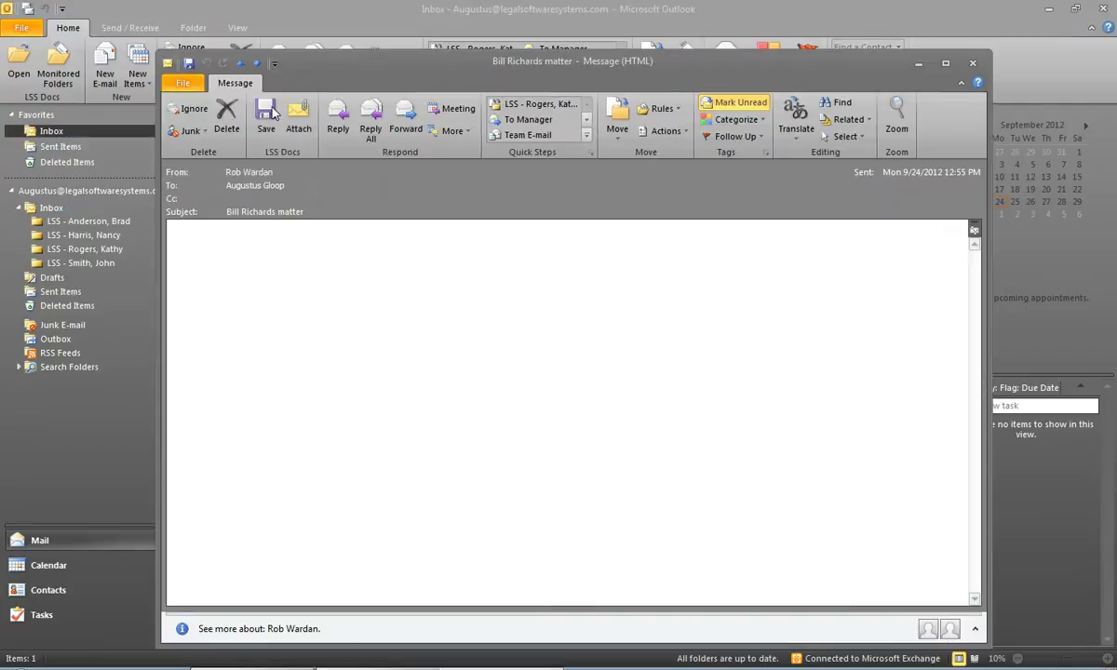
left_click(268, 116)
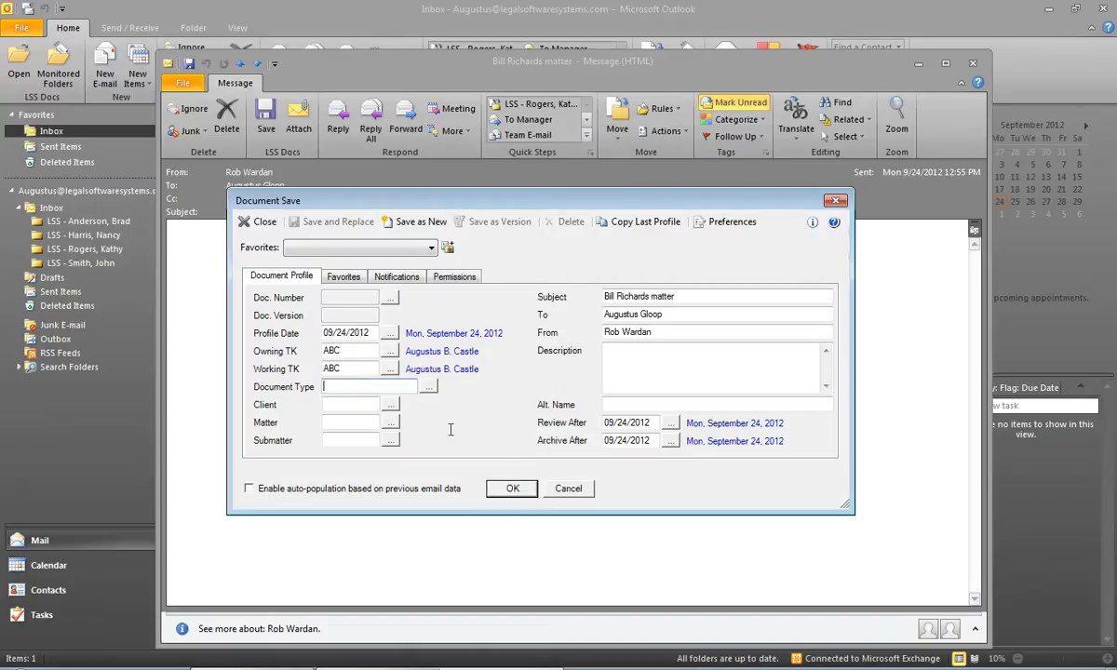
left_click(568, 488)
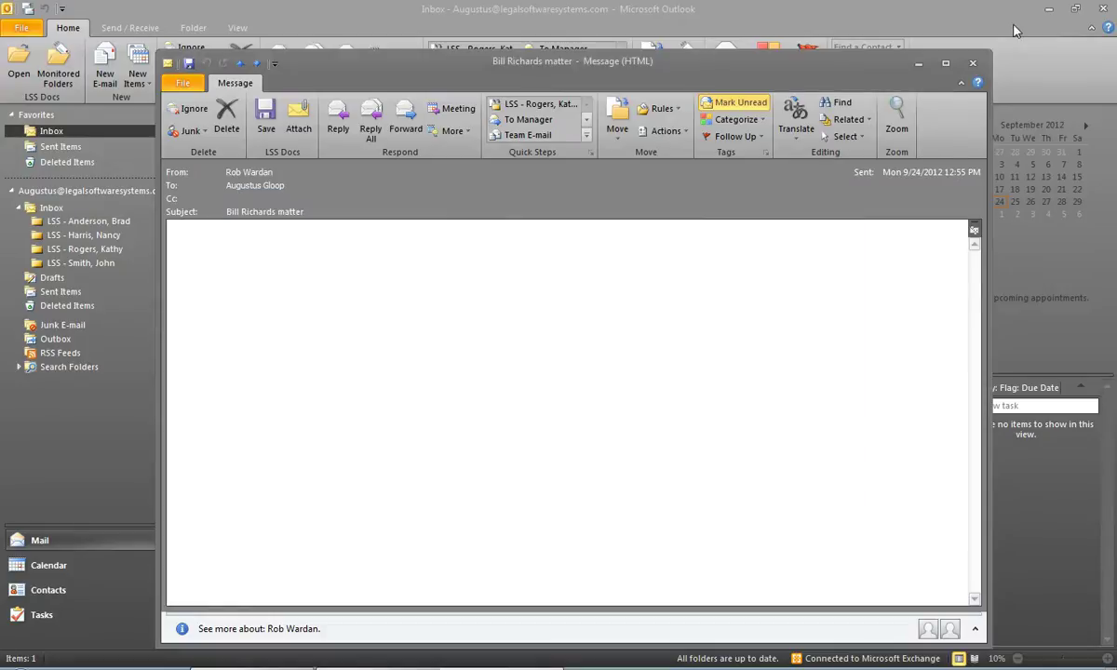
left_click(973, 62)
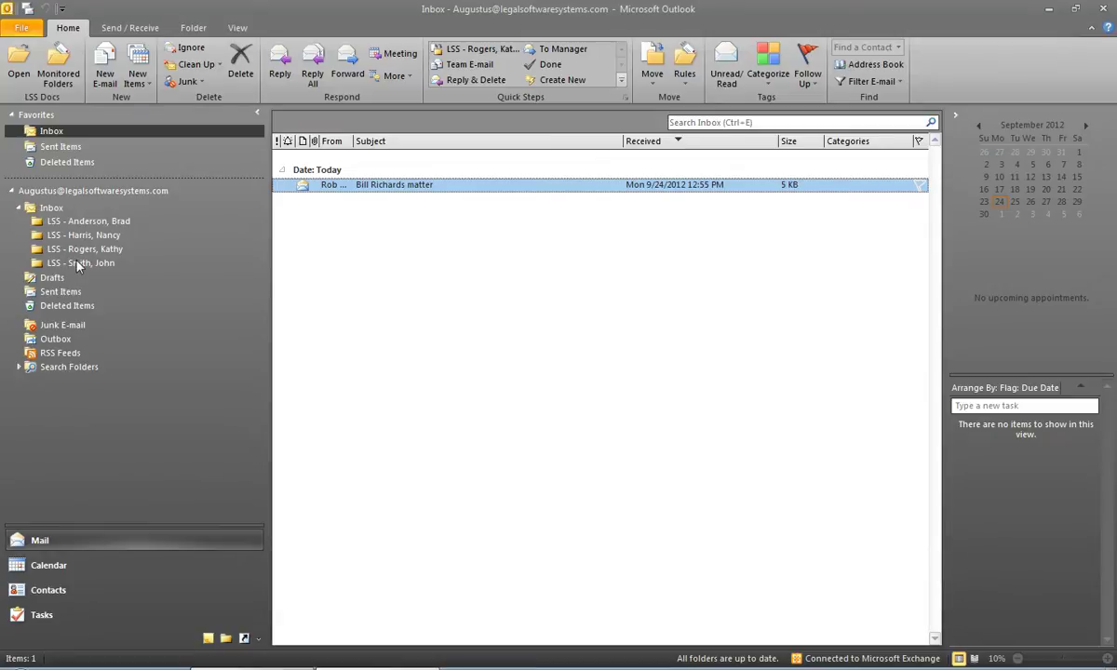
- Create an Inbox subfolder named 'LSS - ' plus the client's name, then open it
right_click(50, 210)
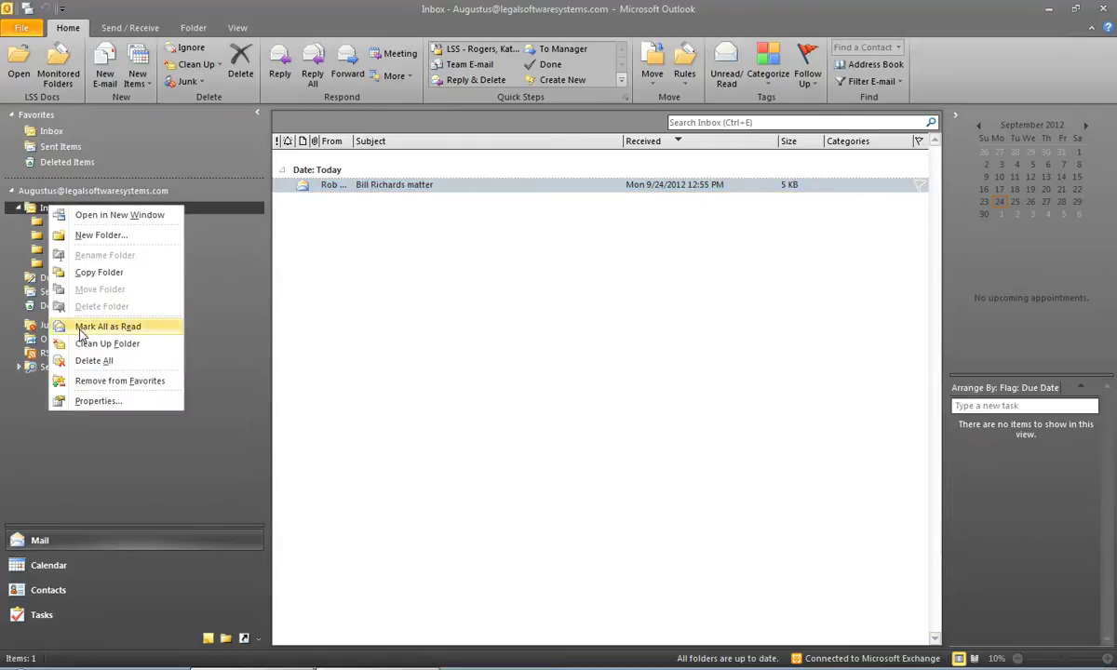
left_click(97, 237)
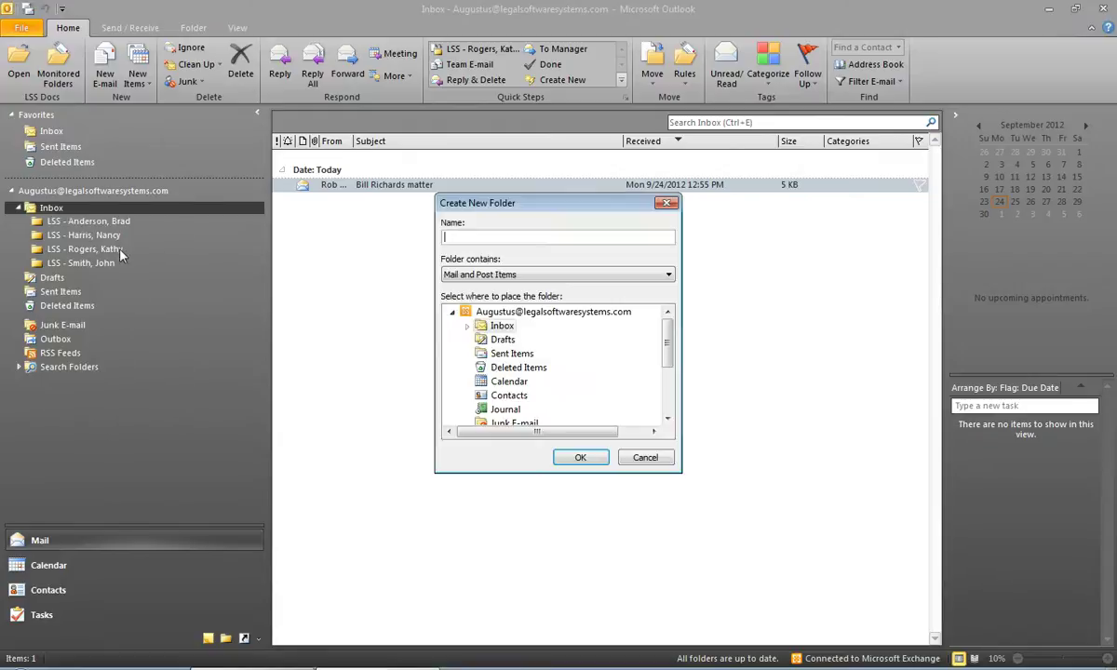
left_click(577, 456)
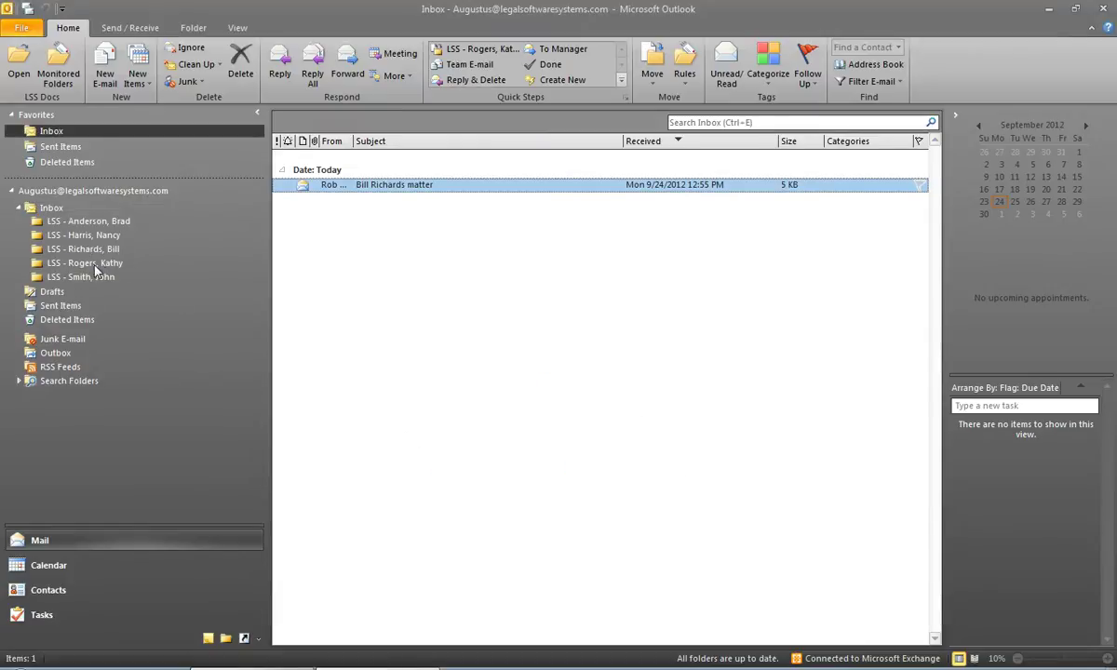
left_click(82, 247)
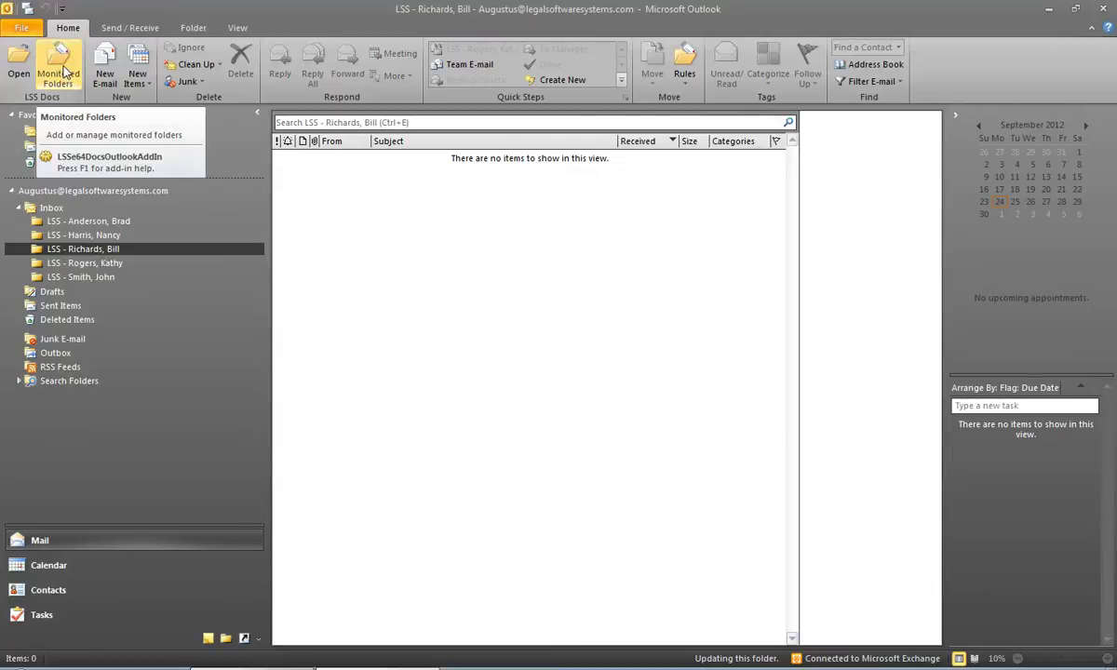
- Add the new folder to Monitored Folders with smart profiling: document type EMAIL, client 1005
left_click(63, 72)
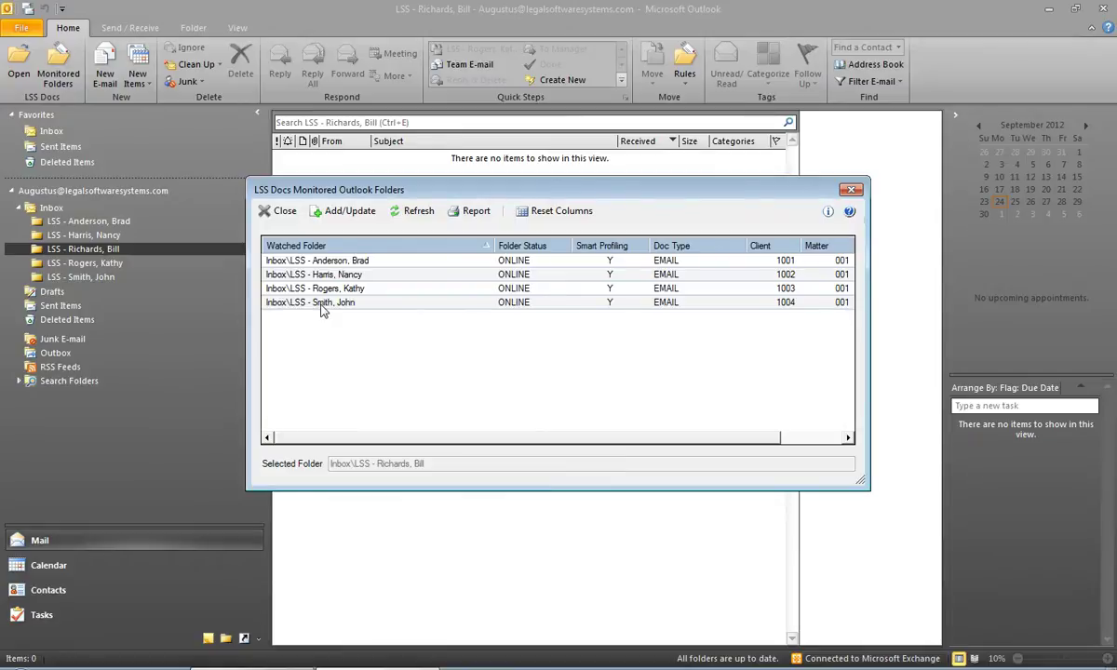
left_click(350, 212)
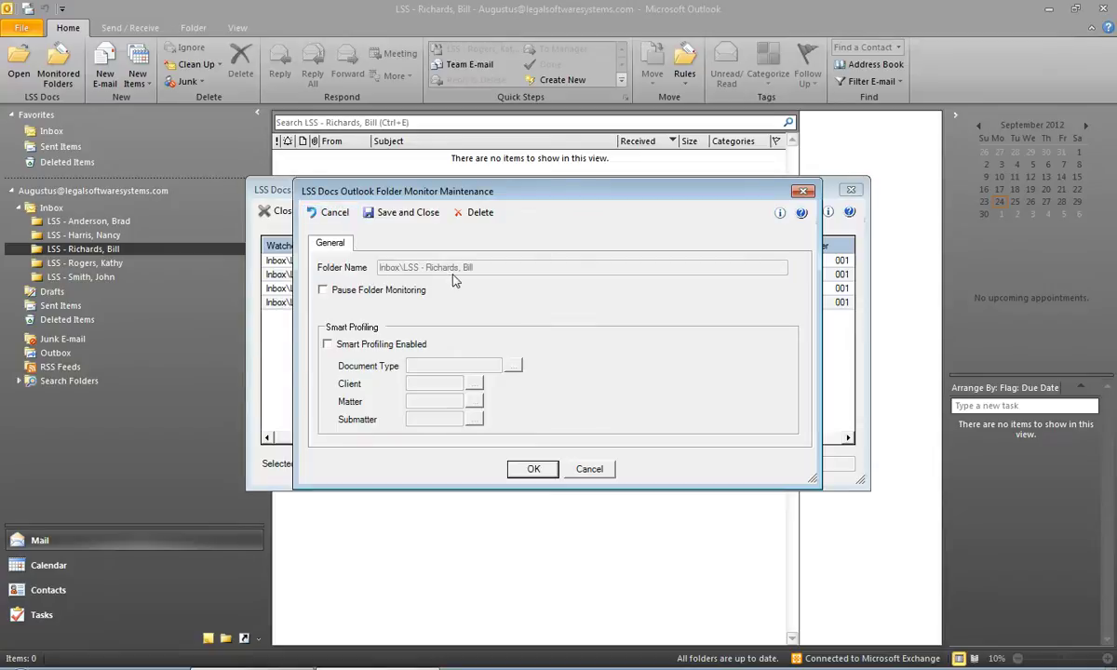
left_click(328, 345)
left_click(414, 366)
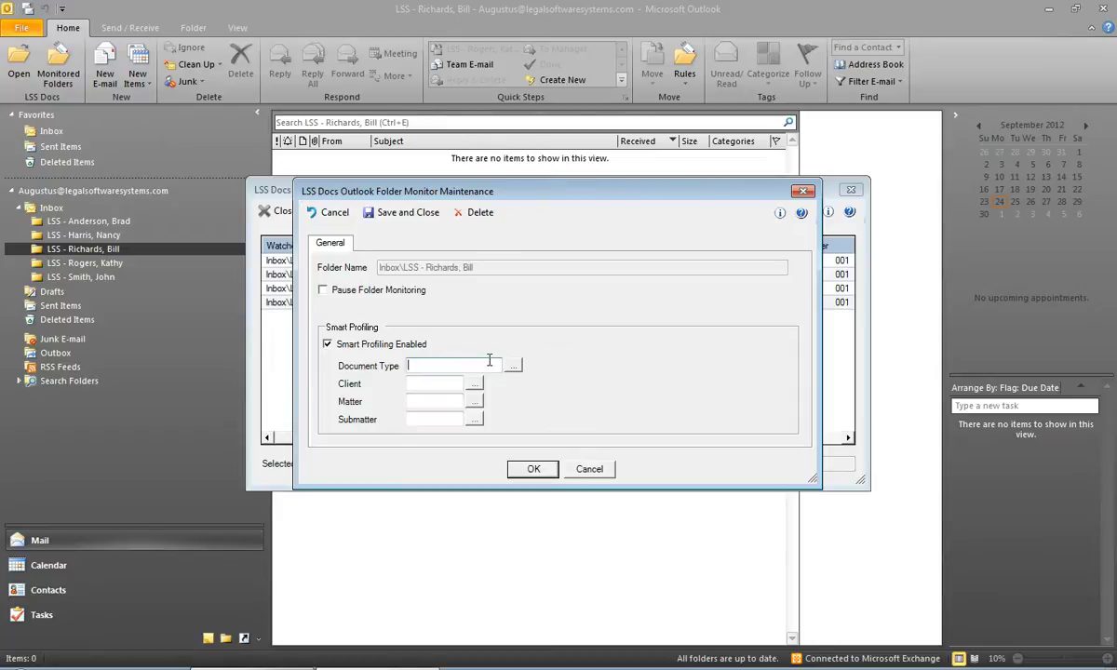
type("EMAIL")
key("Tab")
type("1005")
key("Tab")
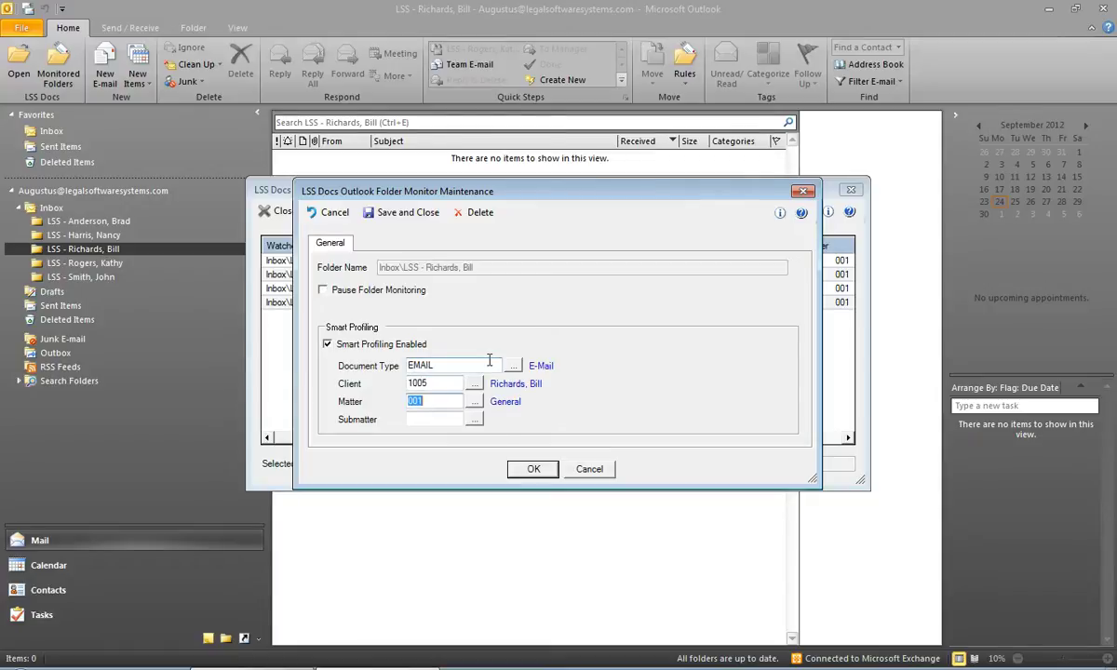
left_click(529, 470)
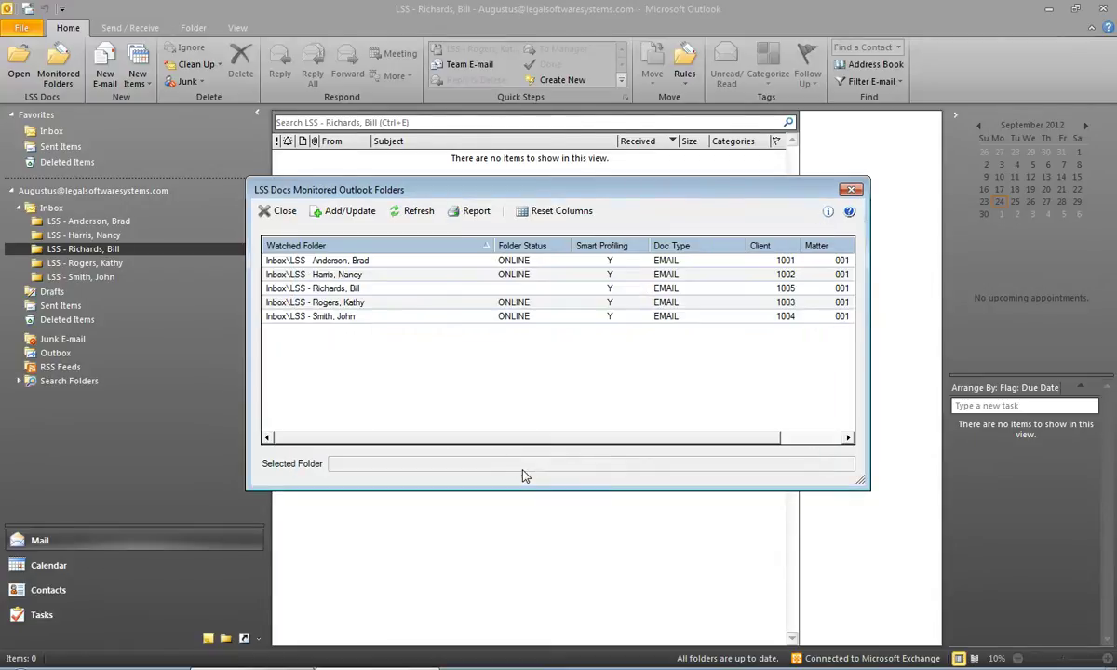
left_click(275, 214)
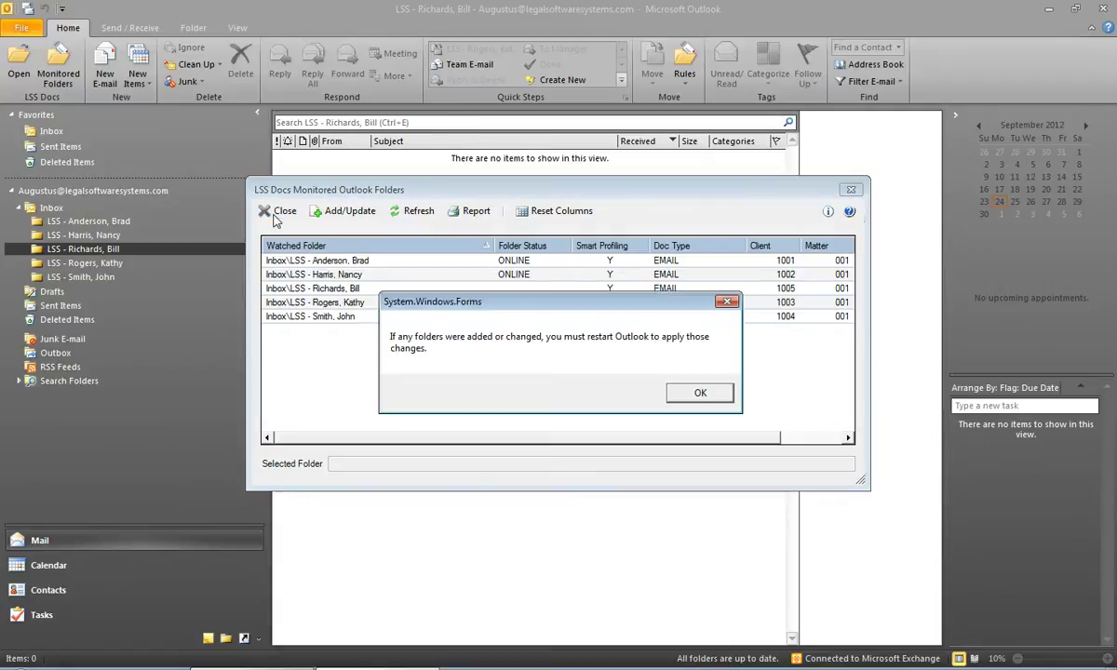
left_click(693, 396)
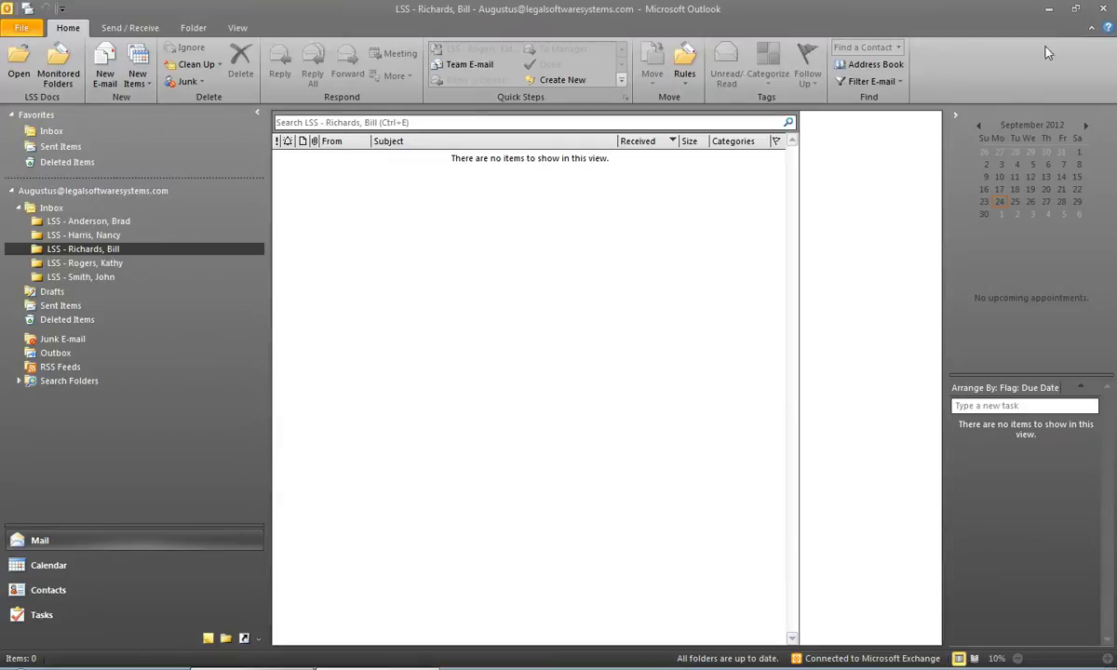
- Close Outlook and relaunch it from the Microsoft Outlook 2010 desktop shortcut
left_click(1107, 11)
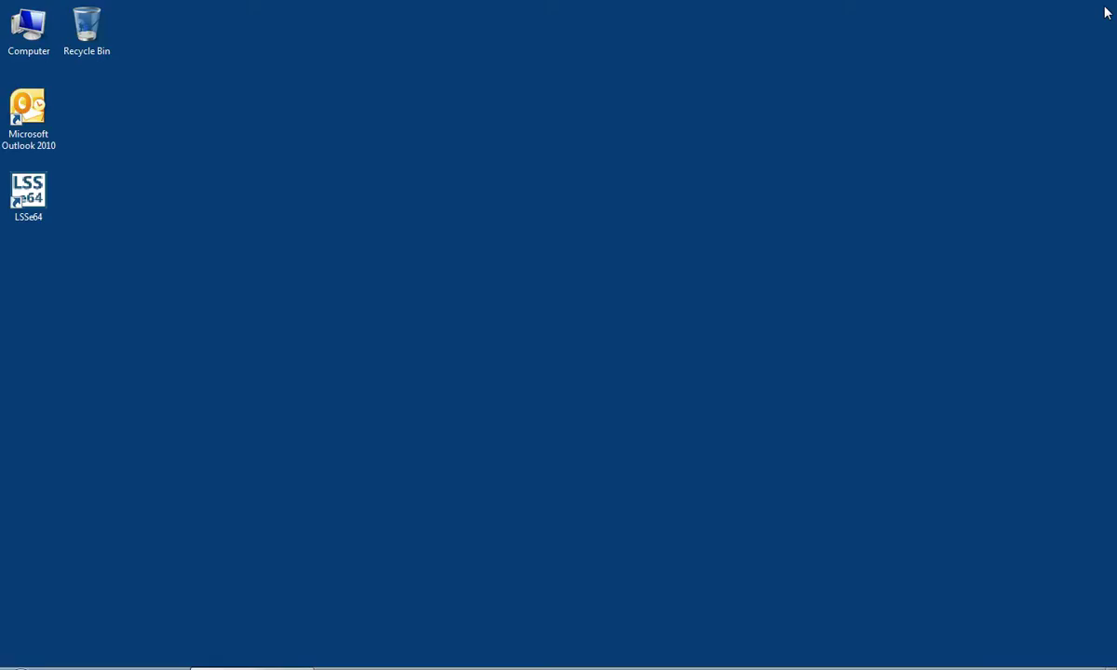
double_click(39, 121)
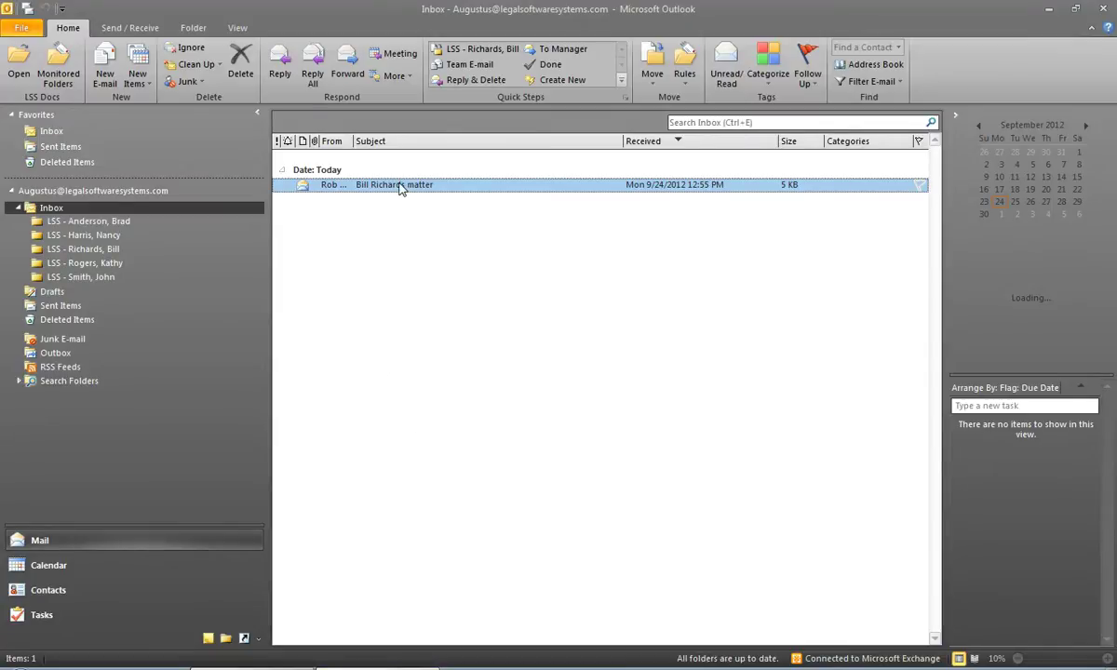
- Drag the remaining matter email into the new client folder and save it as a new document
left_click_drag(401, 187, 107, 250)
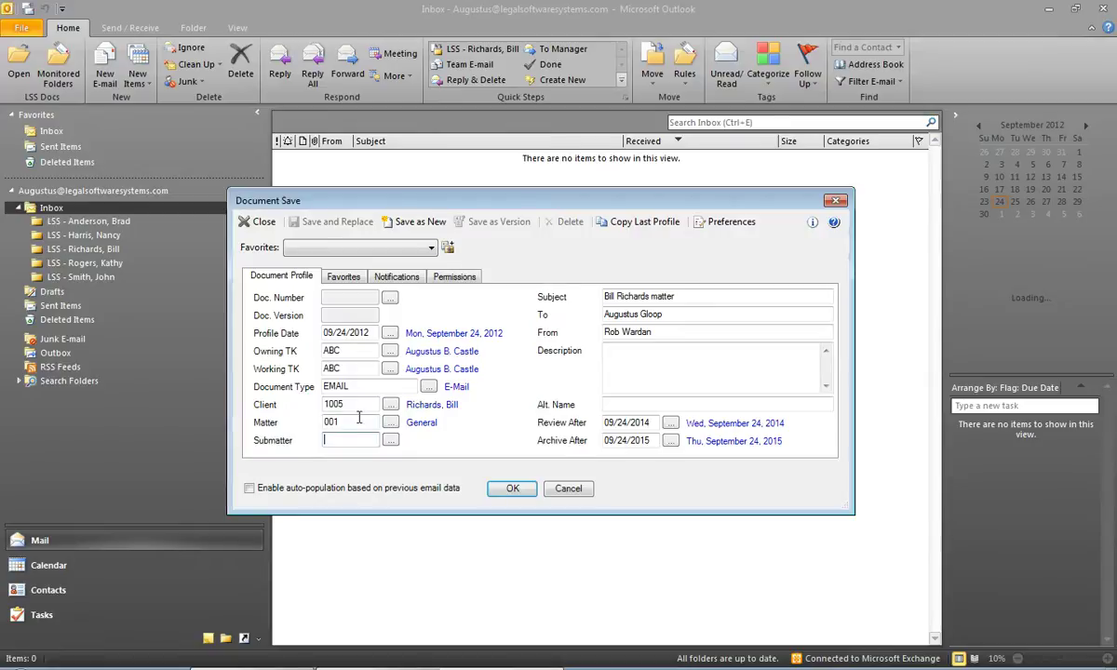
left_click(424, 224)
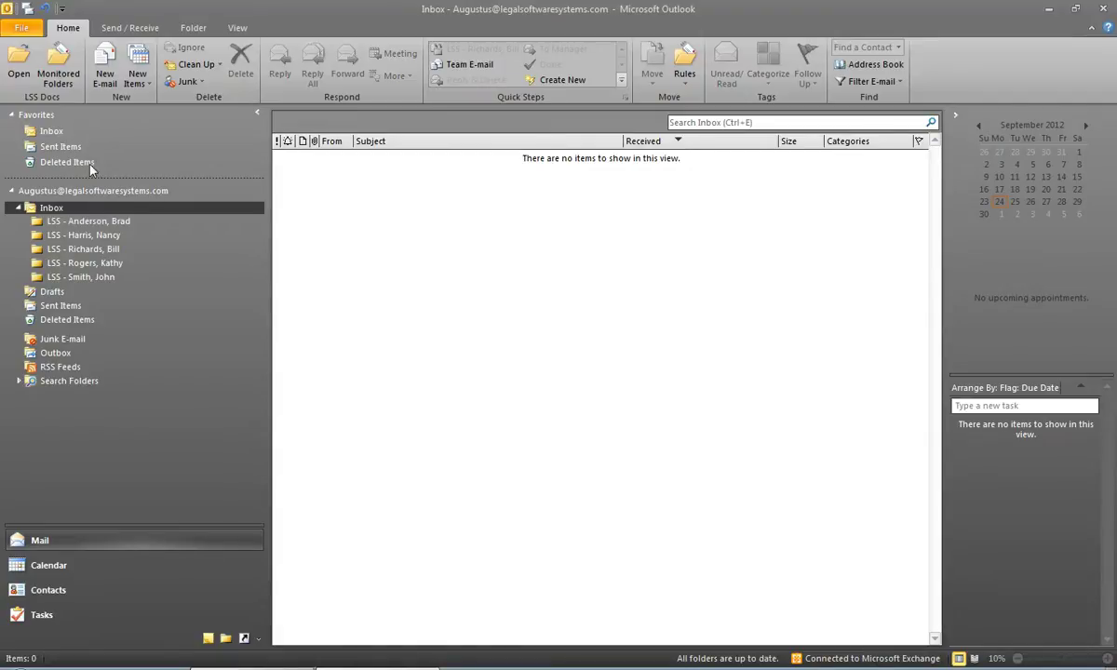
left_click(16, 63)
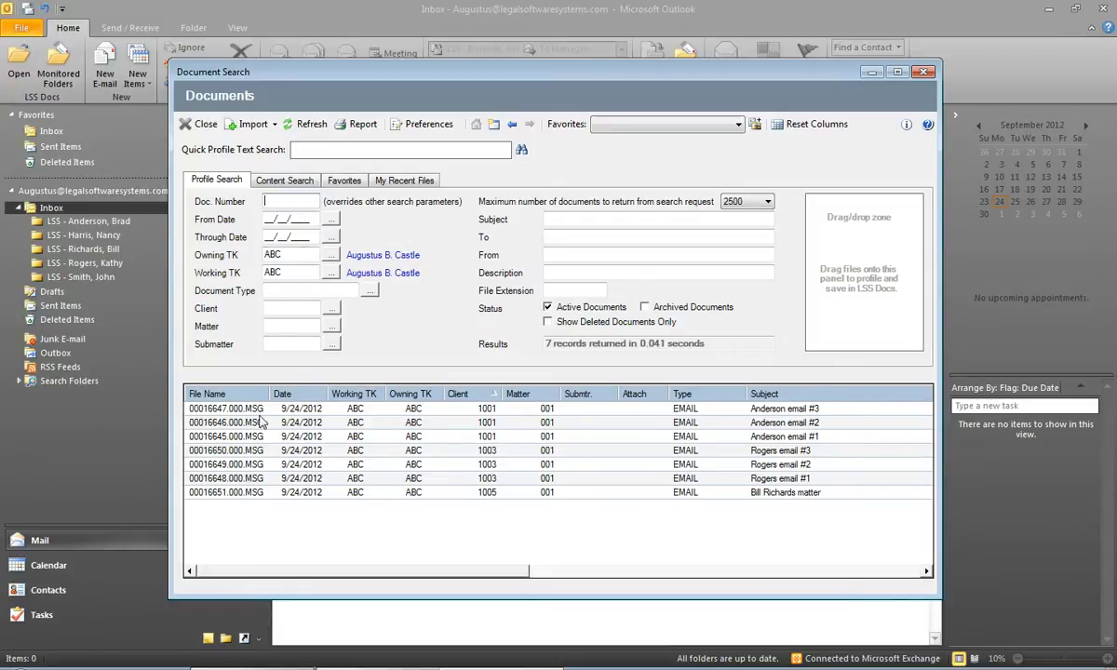
double_click(364, 436)
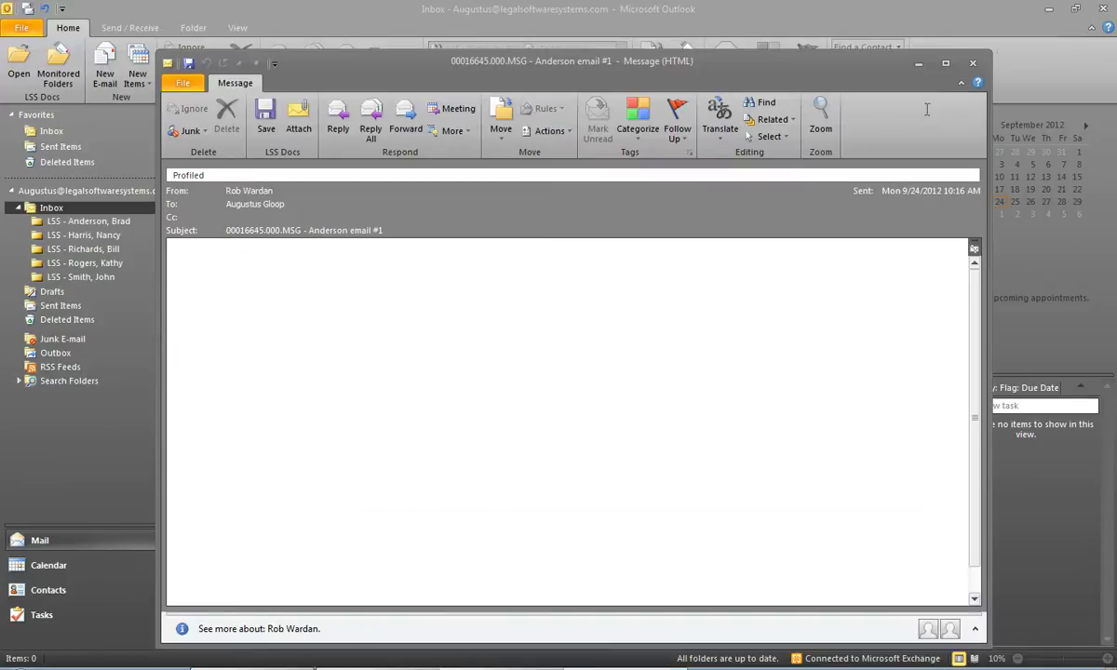
left_click(973, 63)
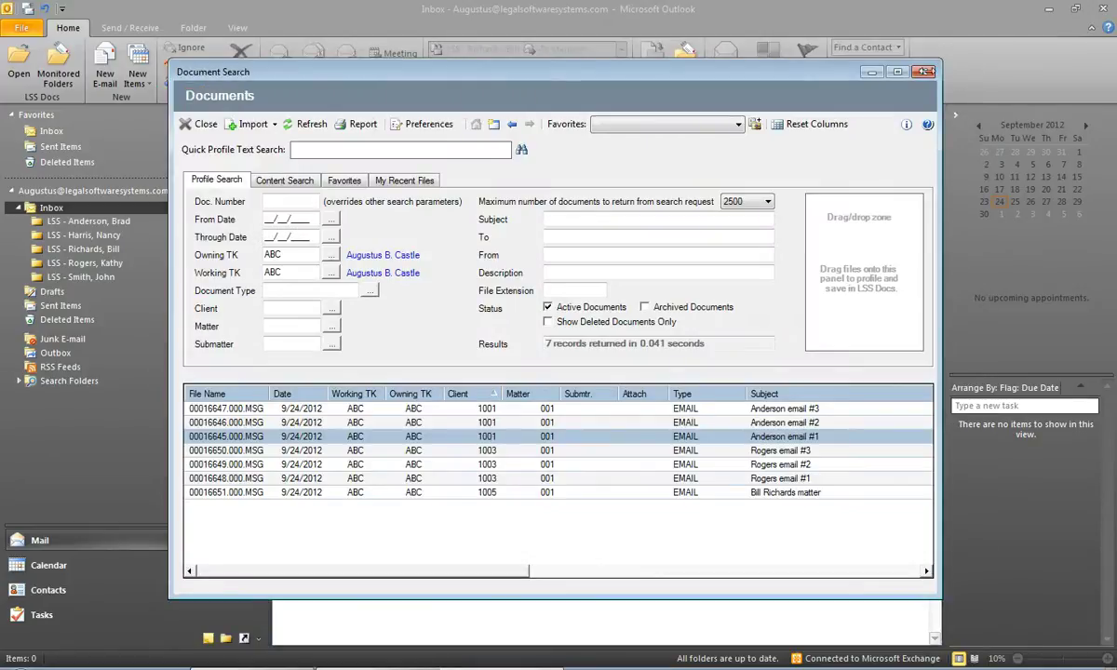
left_click(925, 58)
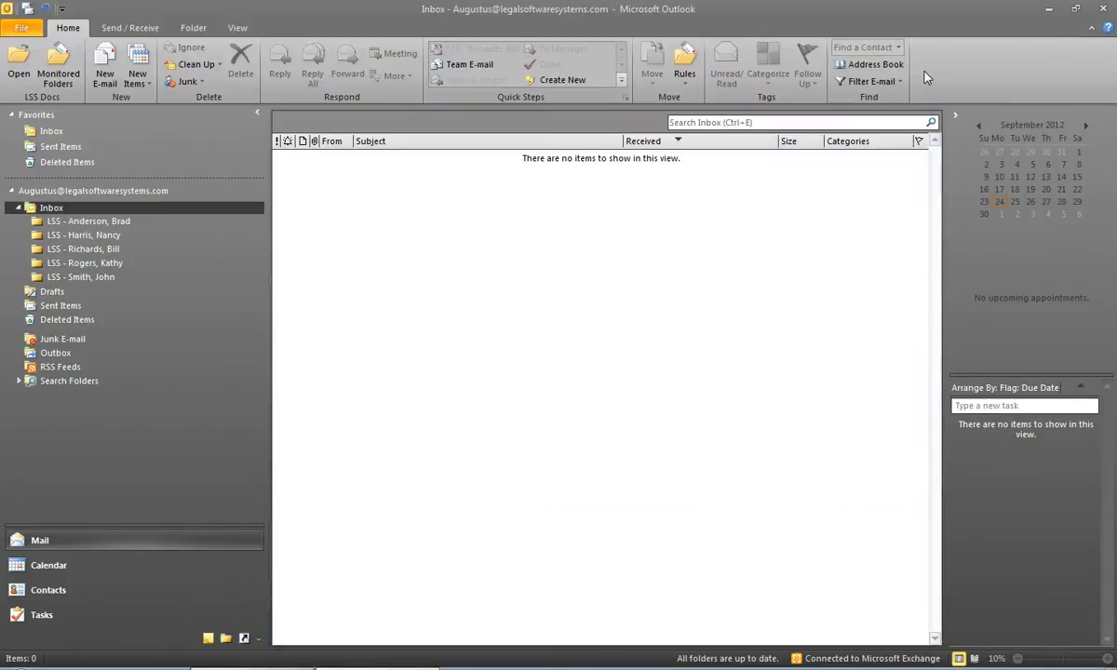